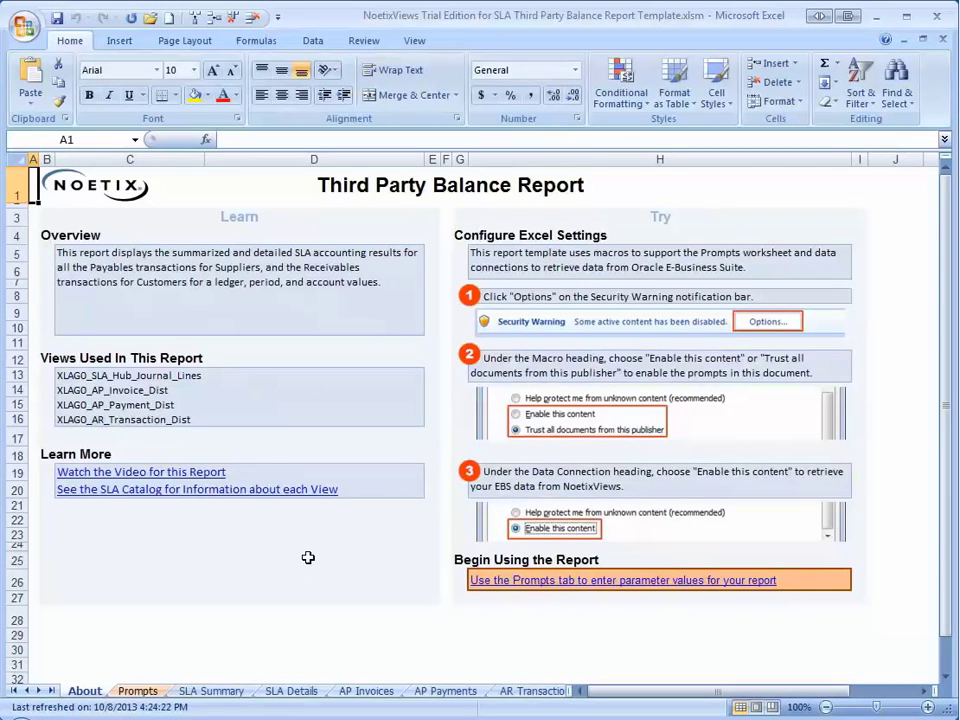
Step: Log in to the NoetixViews database from the Prompts sheet with the account password, and dismiss the trial notice
click(140, 692)
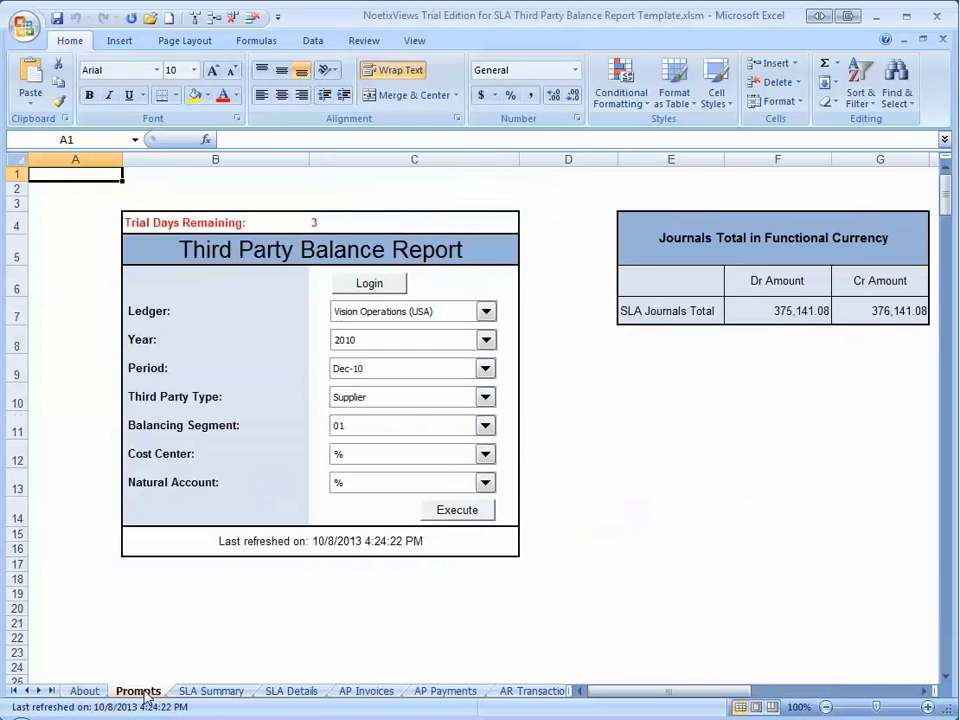
click(369, 287)
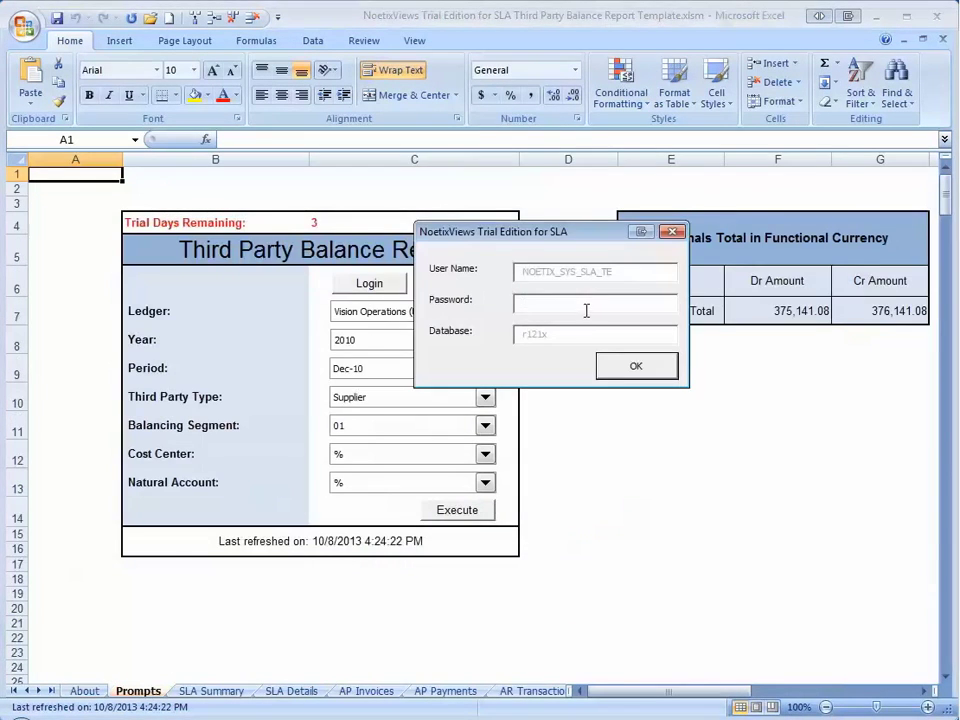
text(*******)
key(Return)
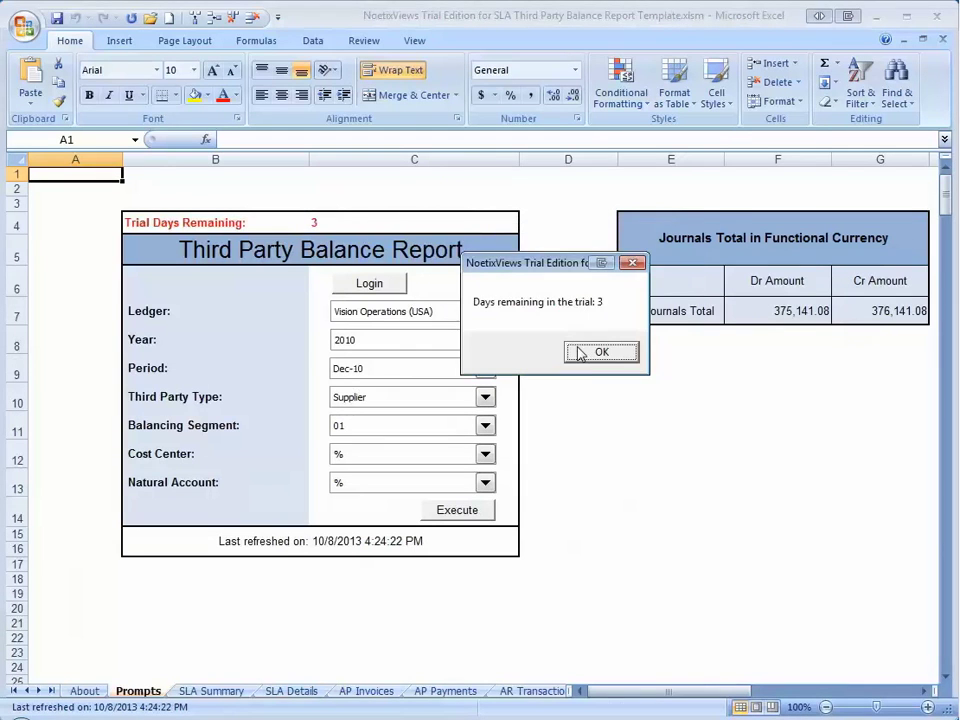
click(585, 350)
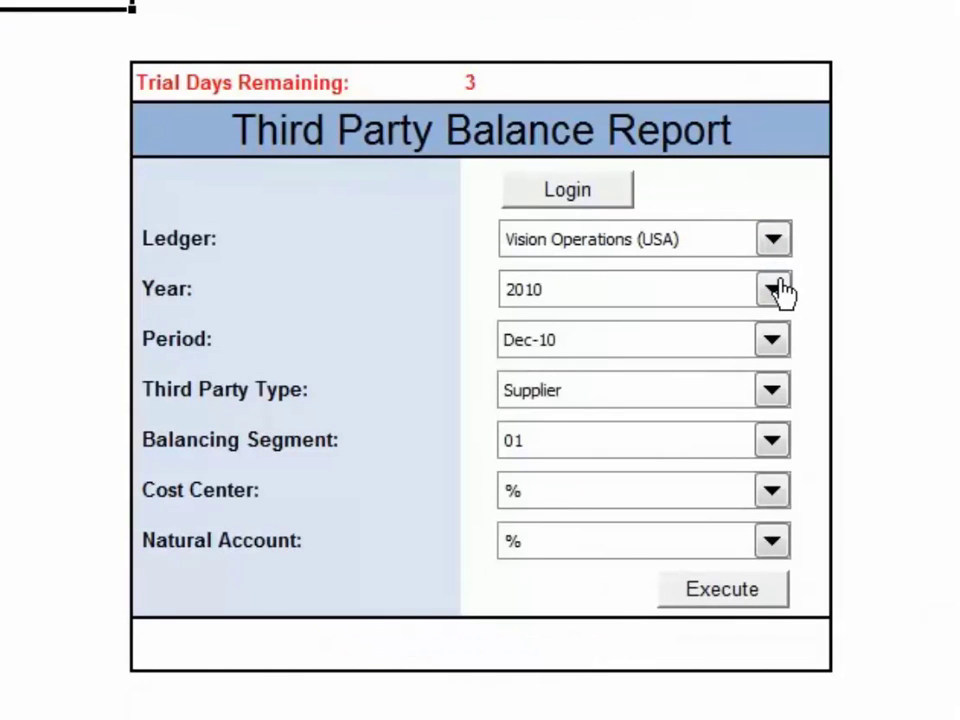
Step: Set the report's Third Party Type to Customer and execute the Third Party Balance Report
click(774, 394)
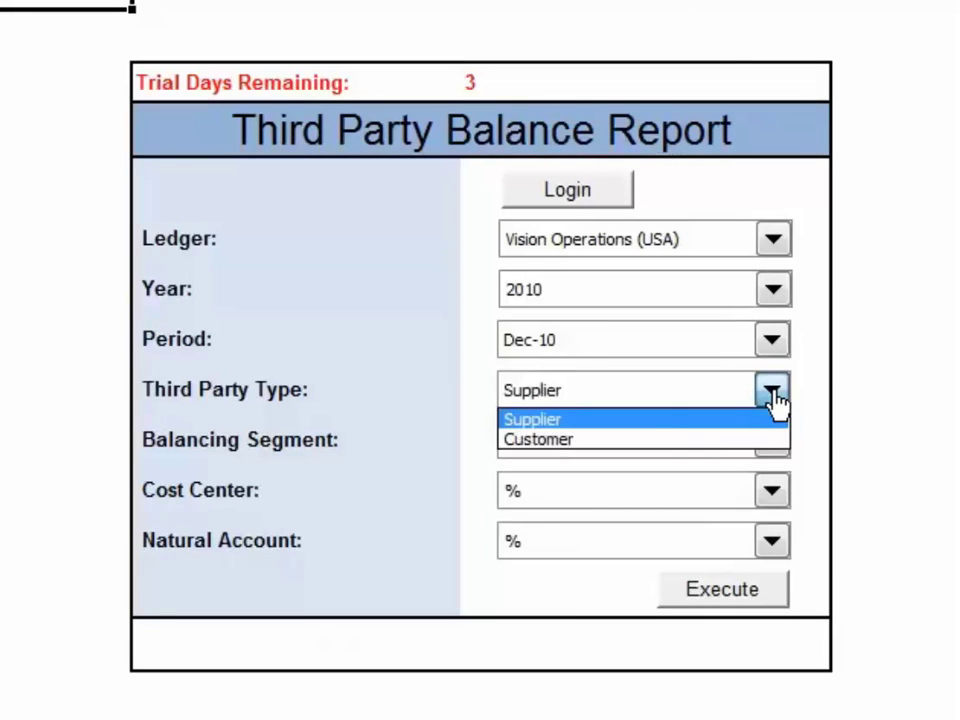
click(637, 440)
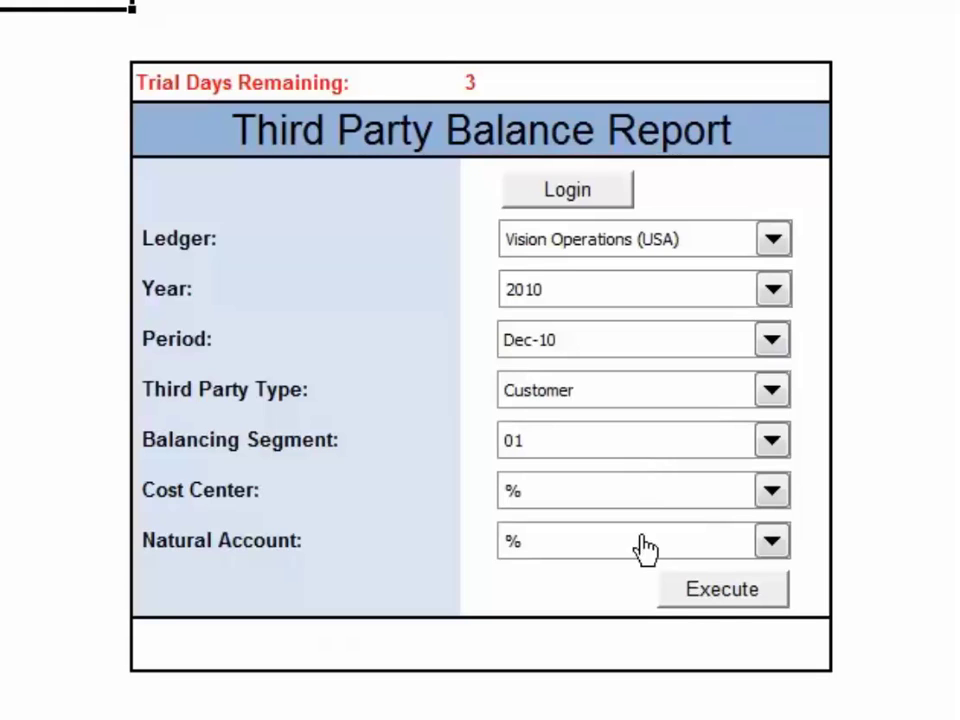
click(707, 593)
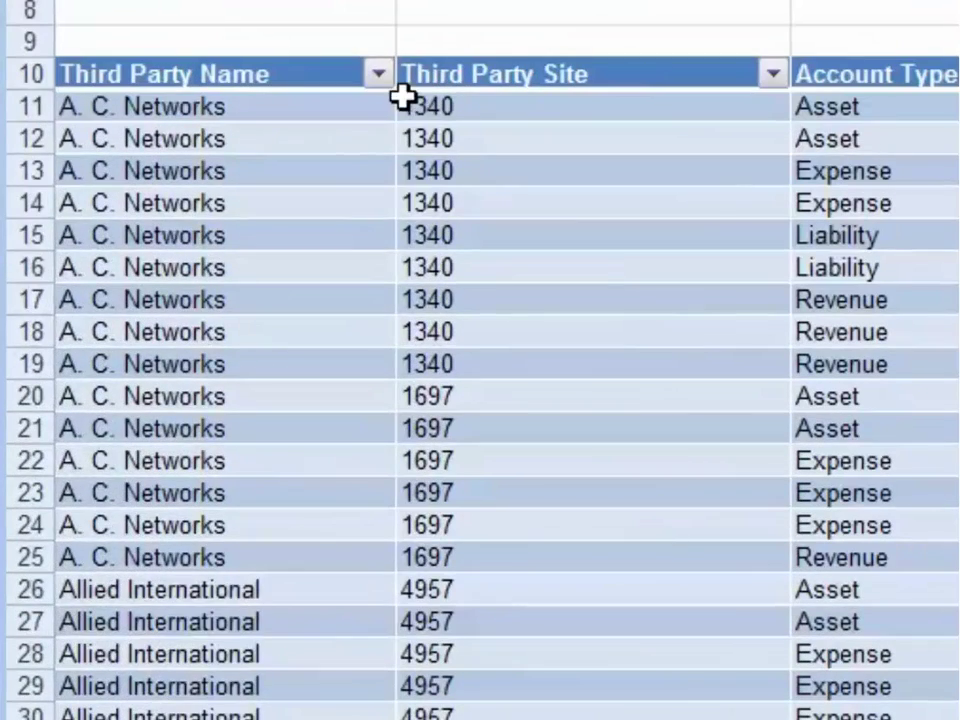
Step: Filter the SLA Summary table's Third Party Name column to show only A. C. Networks
click(175, 322)
click(107, 371)
click(106, 402)
click(198, 710)
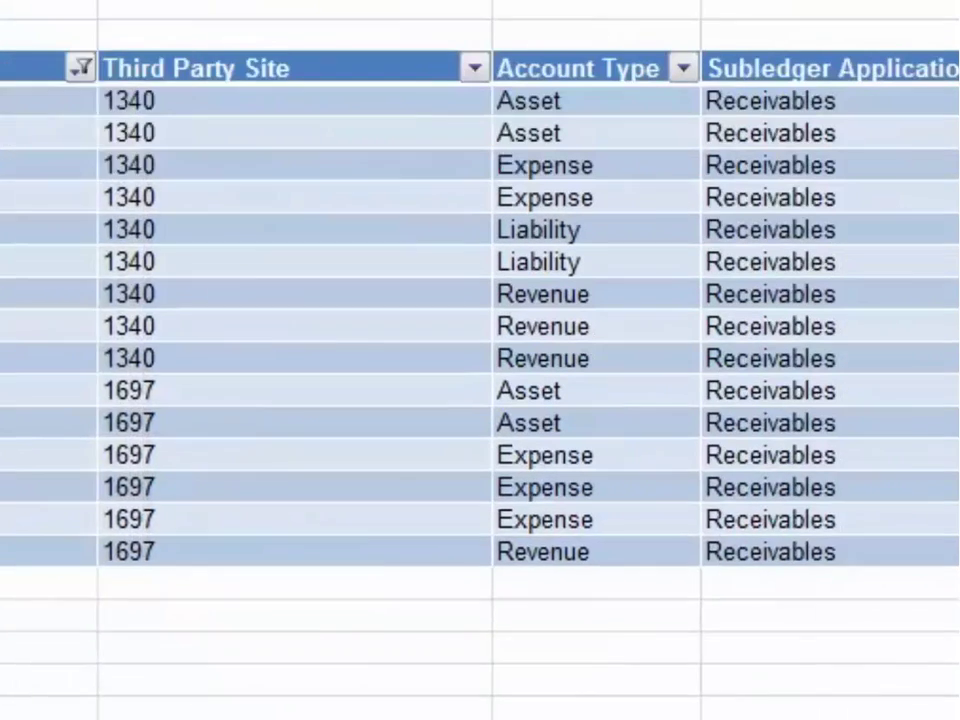
Step: Filter the Accounting Event Class column of the summary to Credit Memo only
click(734, 58)
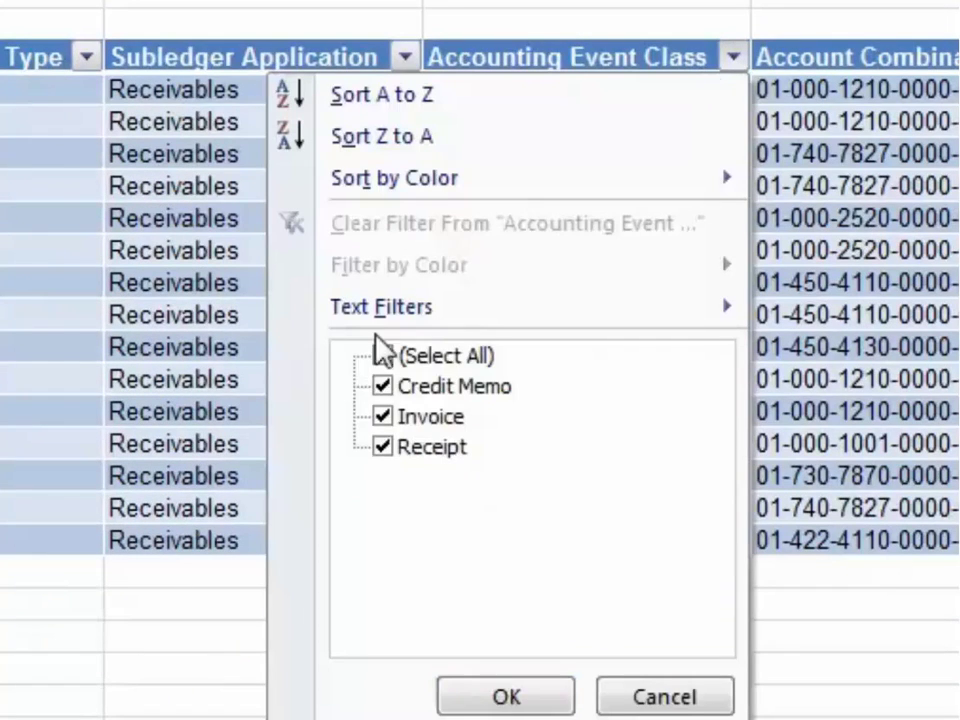
click(393, 357)
click(382, 386)
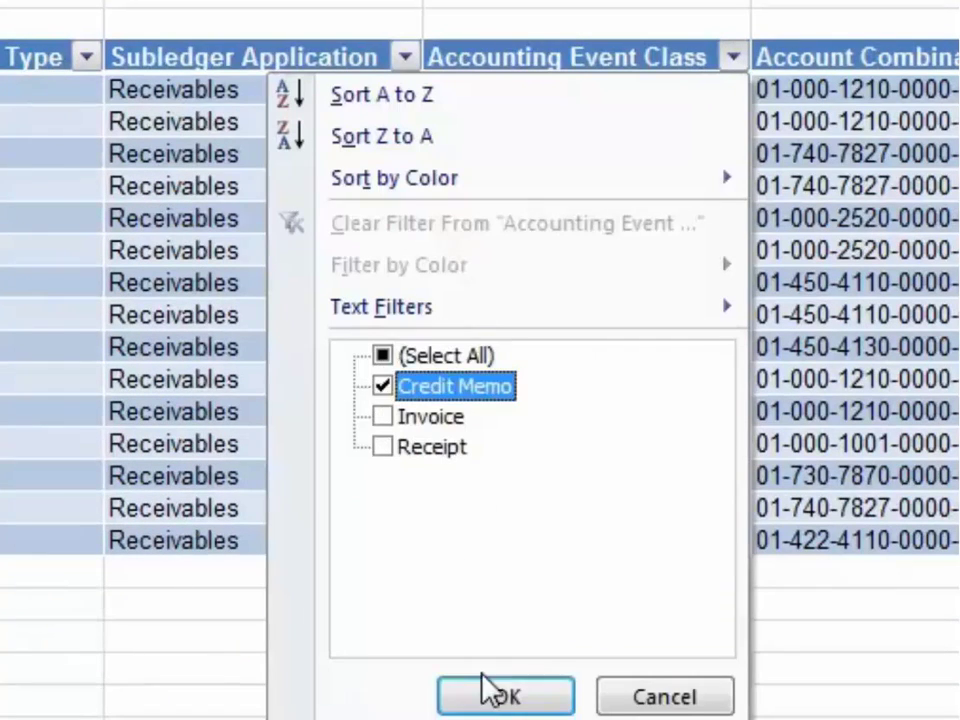
click(500, 692)
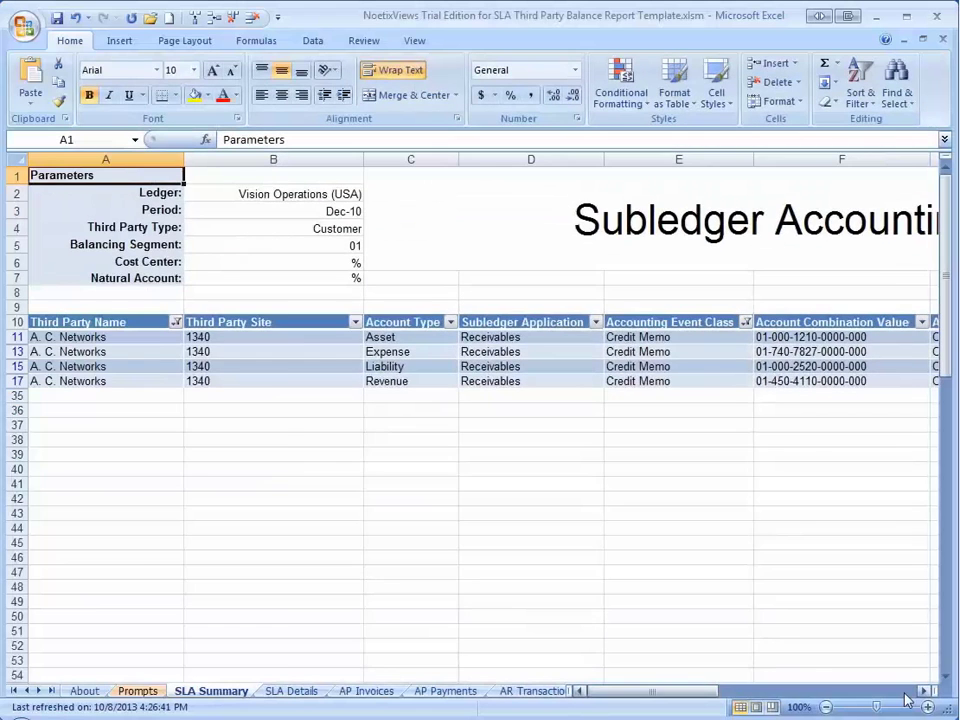
Step: Select the filtered Accounted Debit Amount values, and after them the Accounted Credit Amount values, to compare their sums
click(907, 694)
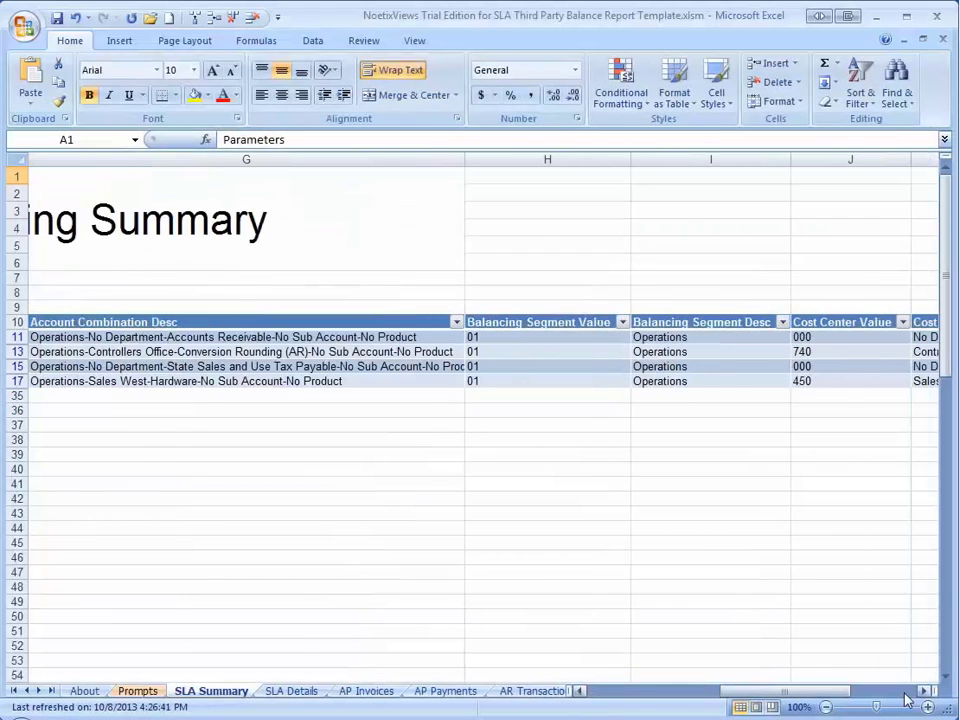
click(907, 697)
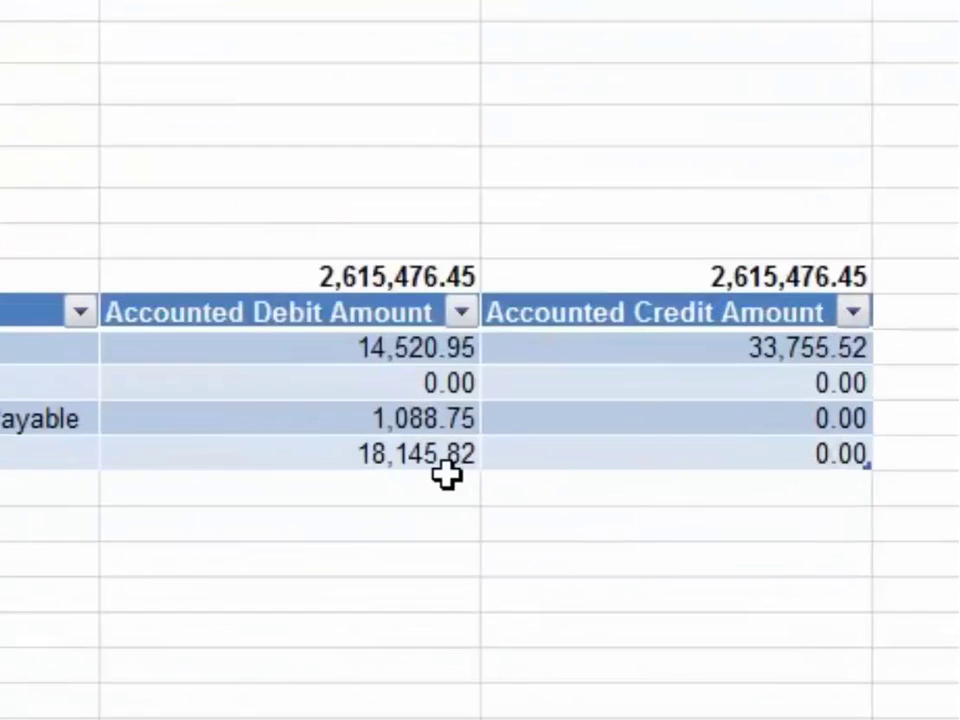
drag(386, 345, 377, 450)
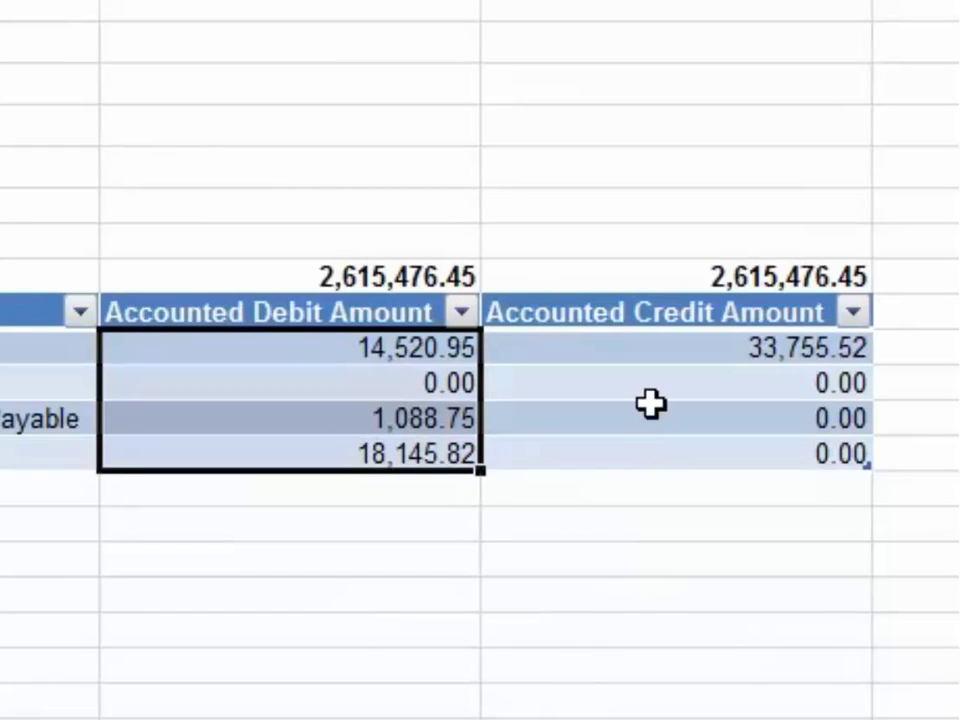
drag(673, 343, 673, 438)
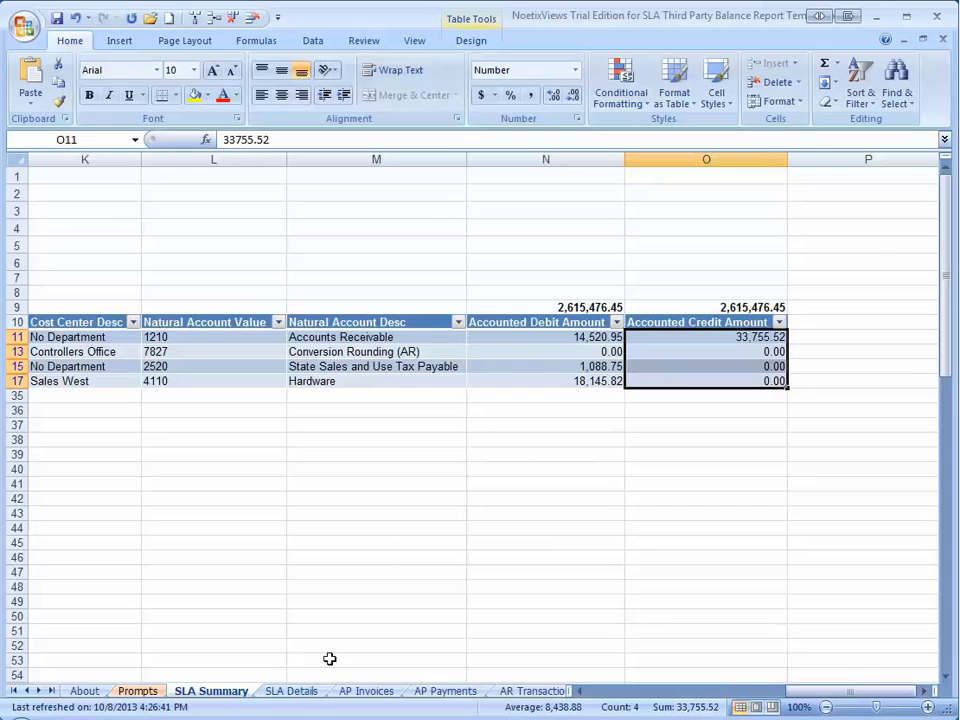
Step: Review the customer transactions behind the summary on the SLA Details and AR Transactions sheets
click(289, 691)
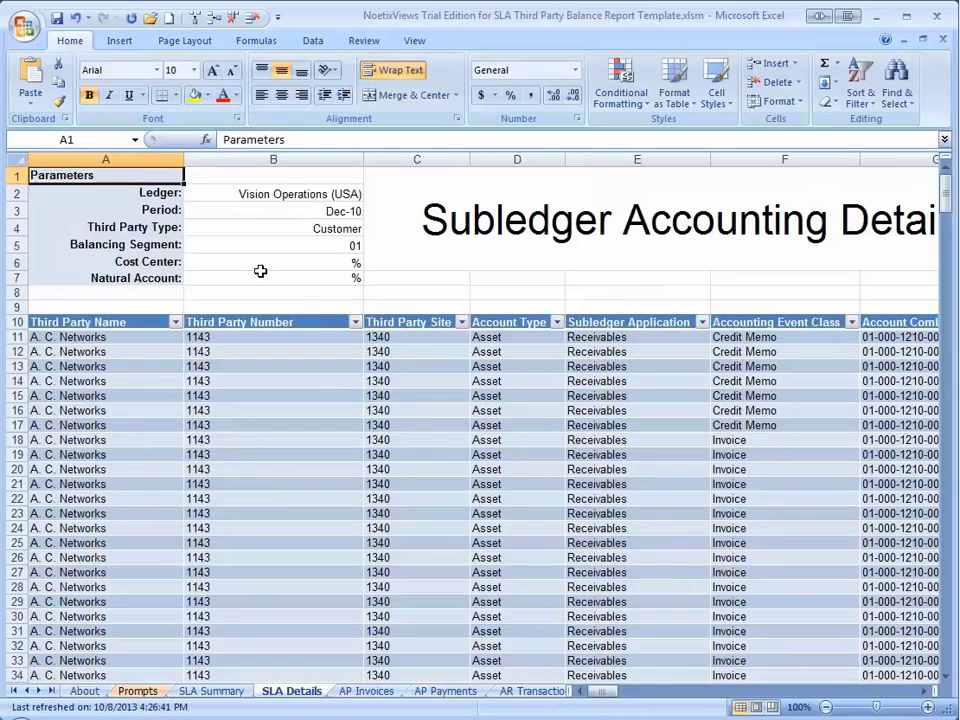
click(540, 691)
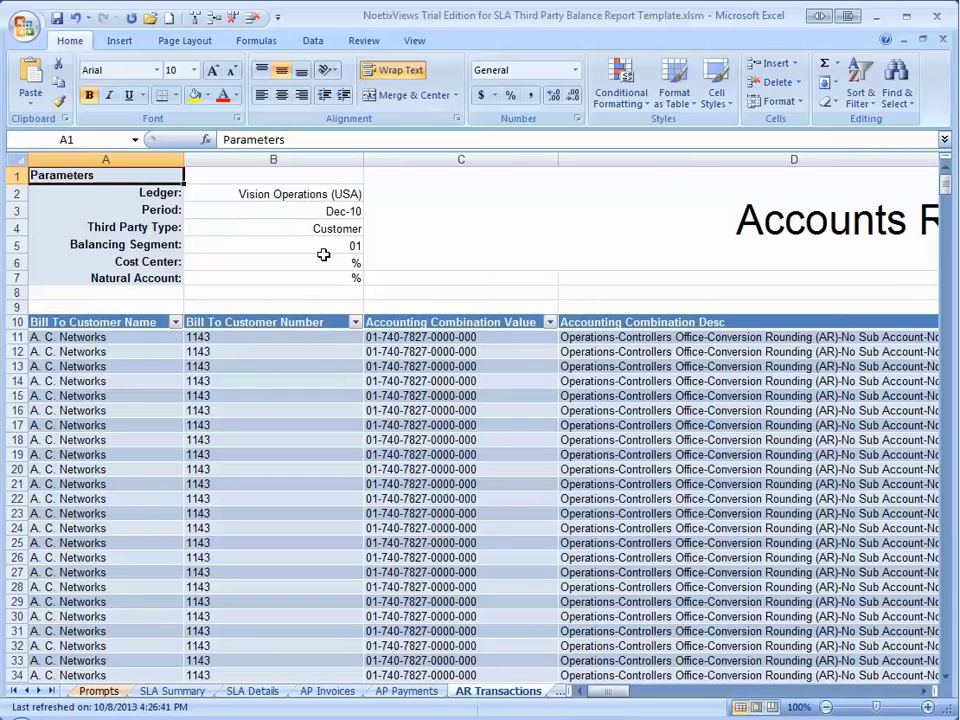
Step: Return to the Prompts sheet, set Third Party Type to Supplier, and execute the report again
click(116, 692)
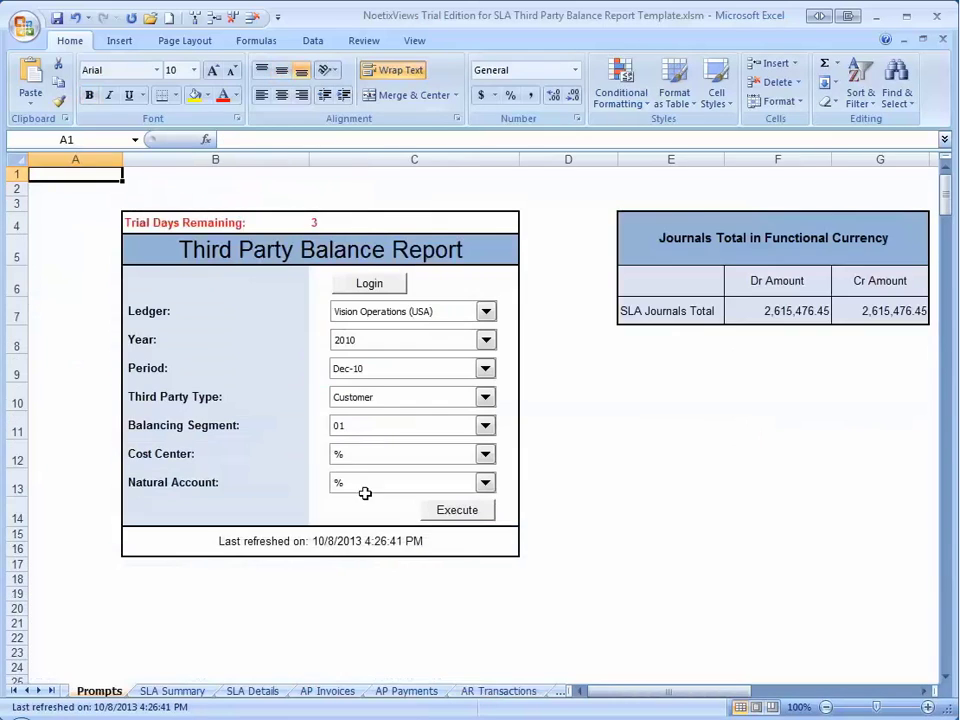
click(485, 397)
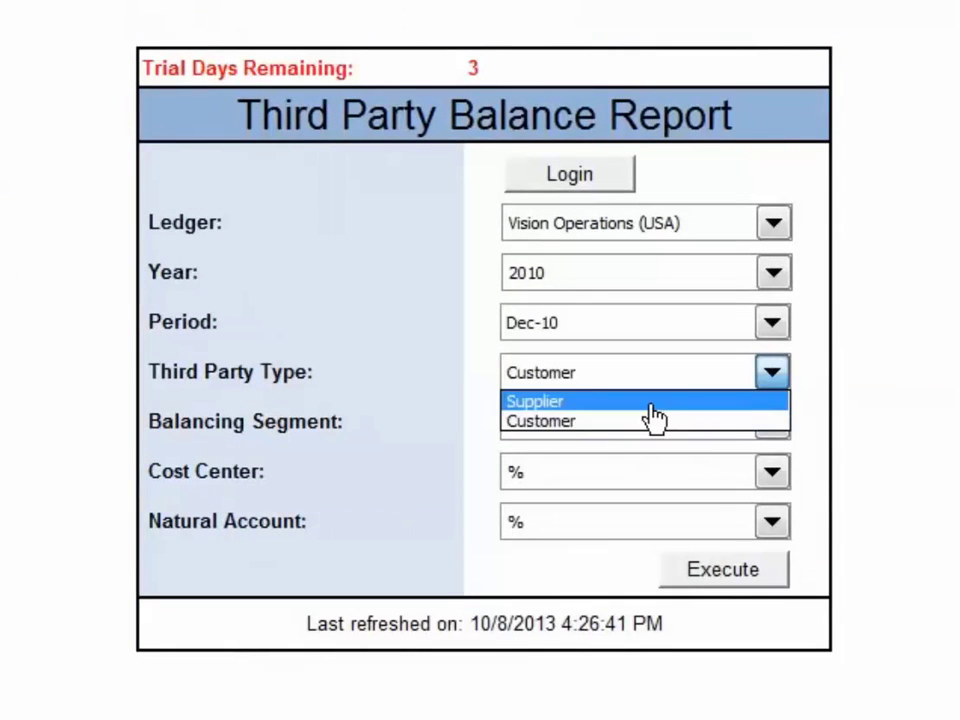
click(655, 405)
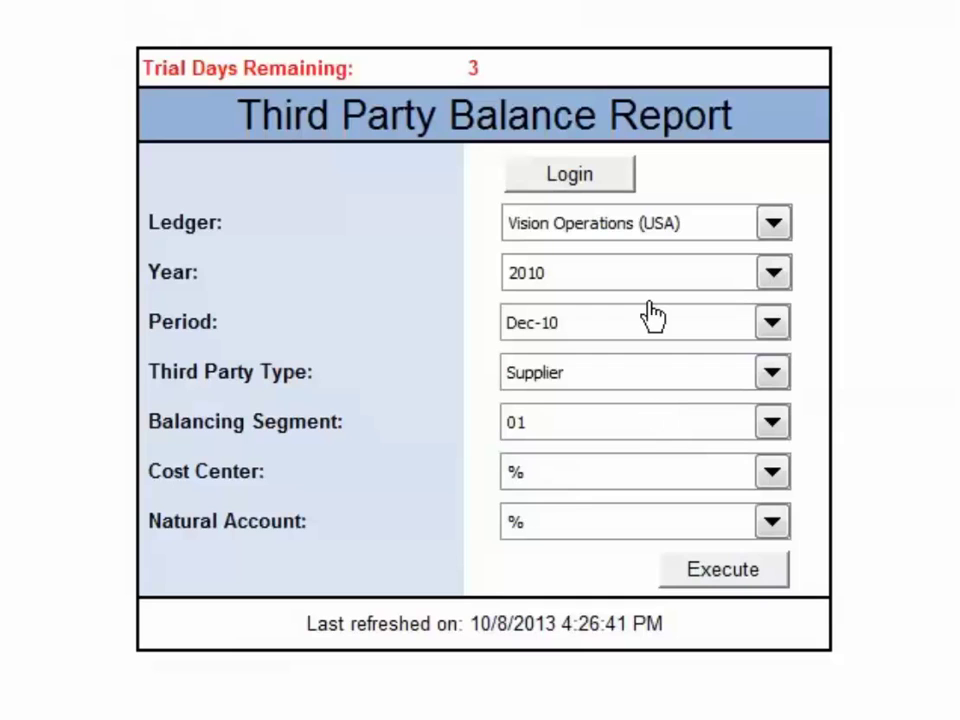
click(725, 572)
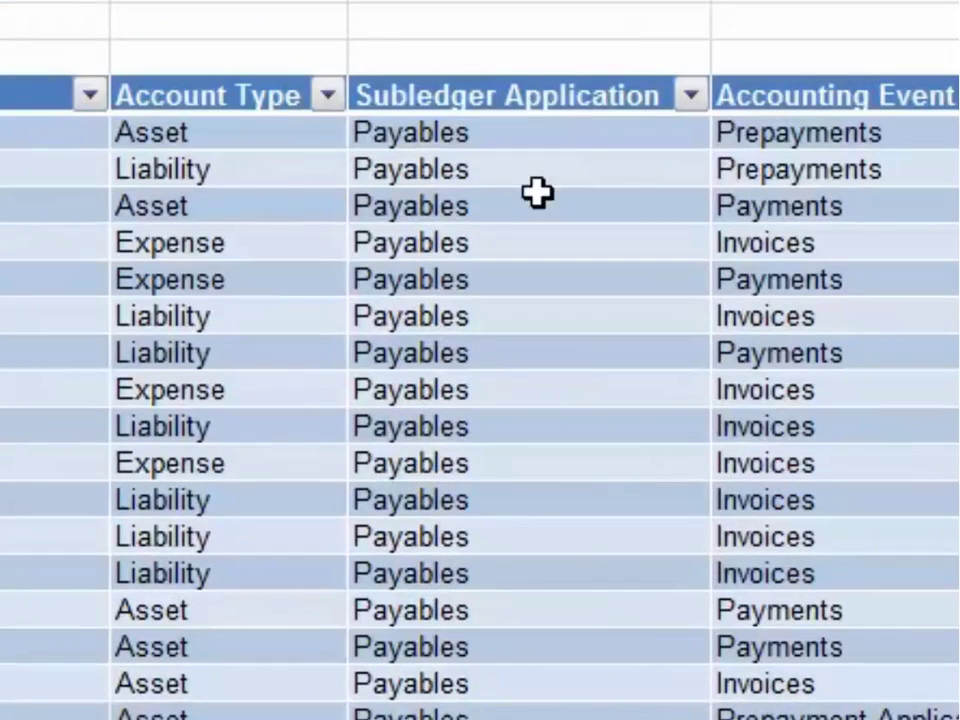
Step: Check the Subledger Application filter choices without changing them, and filter Third Party Name to Abbott Laboratories, Inc. only
click(690, 95)
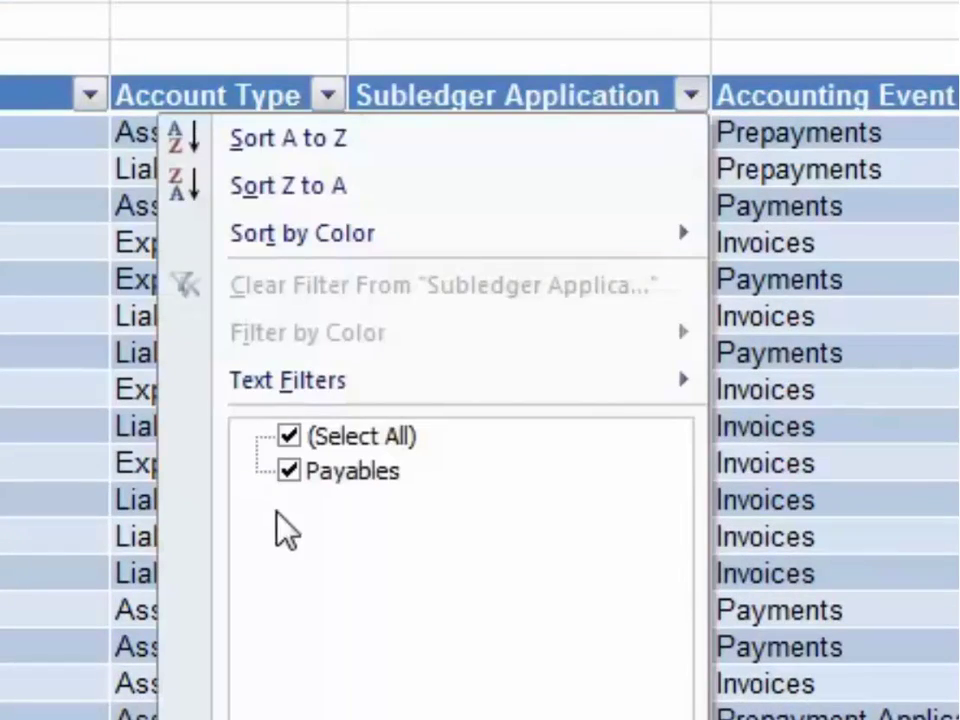
key(Escape)
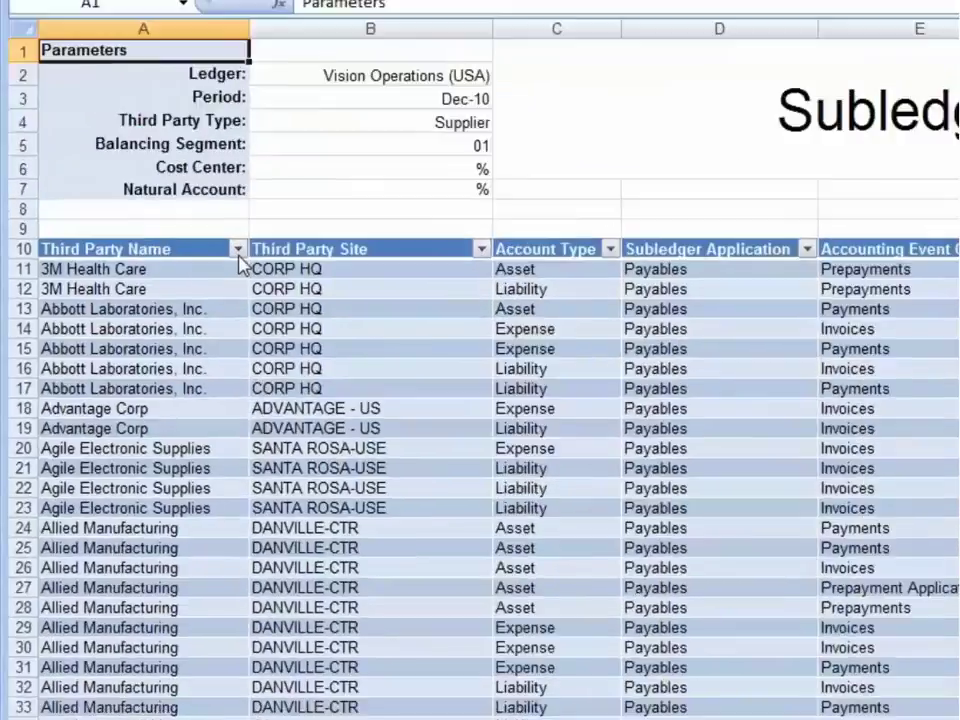
click(175, 322)
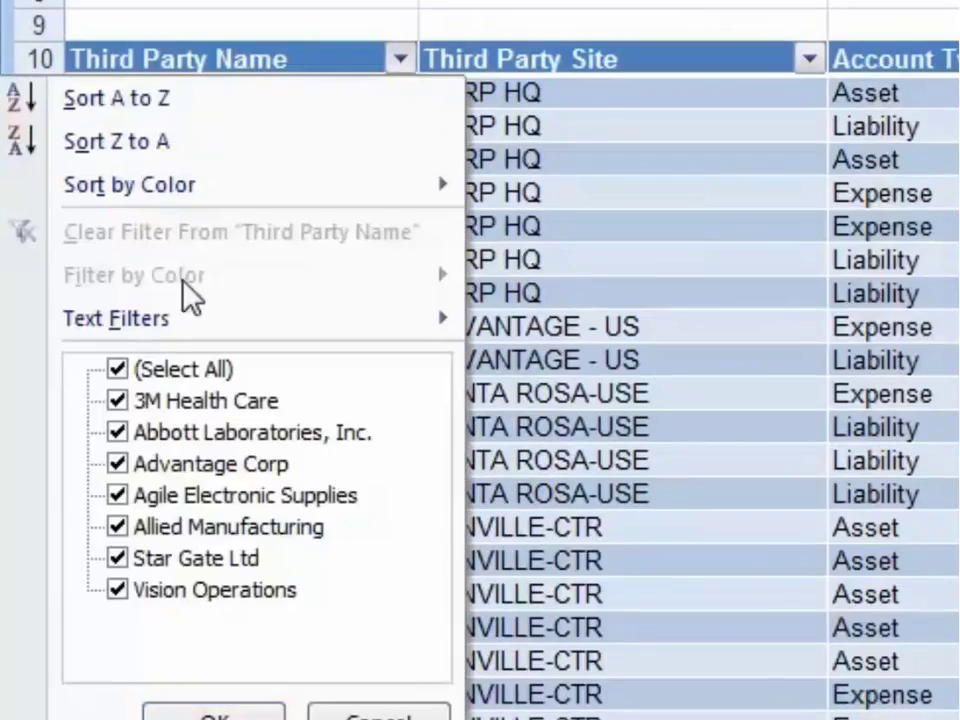
click(117, 369)
click(117, 431)
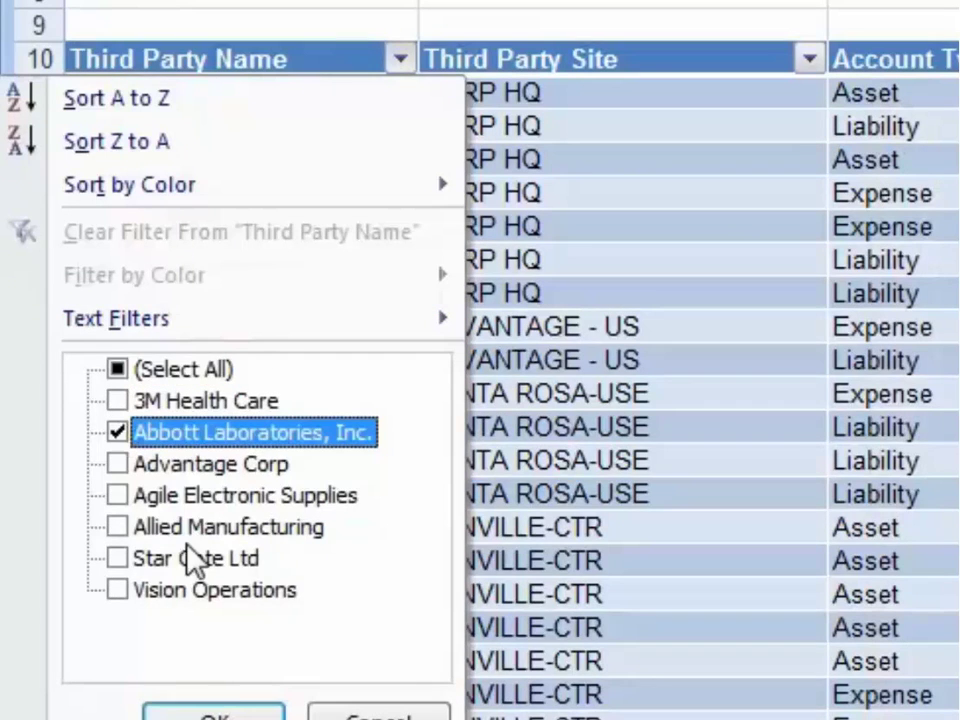
click(213, 714)
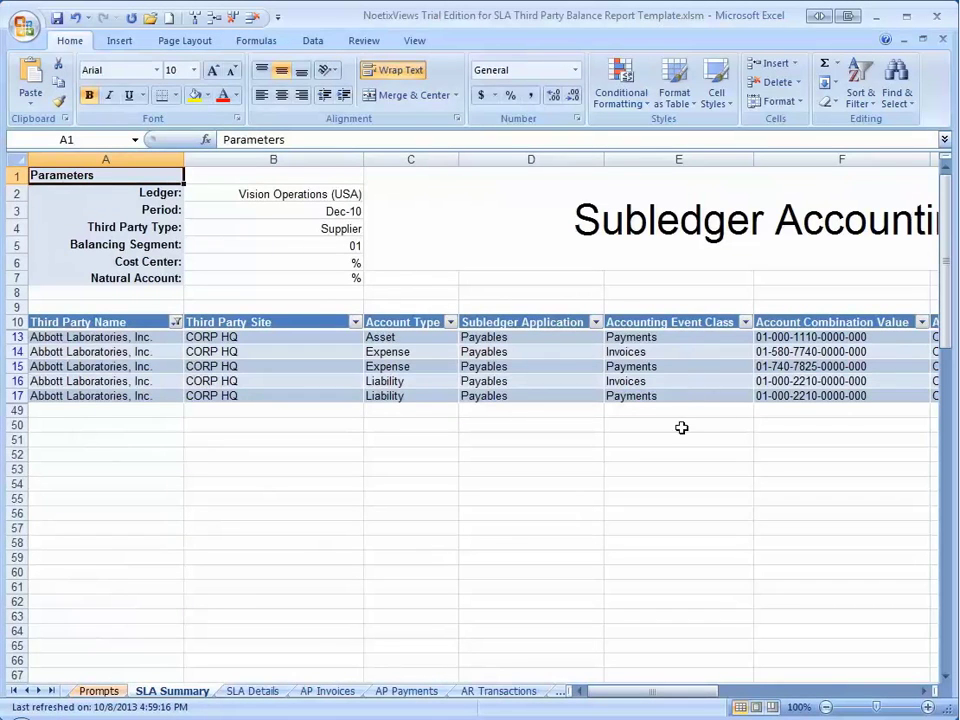
Step: Select the Accounted Debit Amount and the Accounted Credit Amount values for Abbott Laboratories, Inc. in turn to compare their sums
click(896, 692)
click(896, 692)
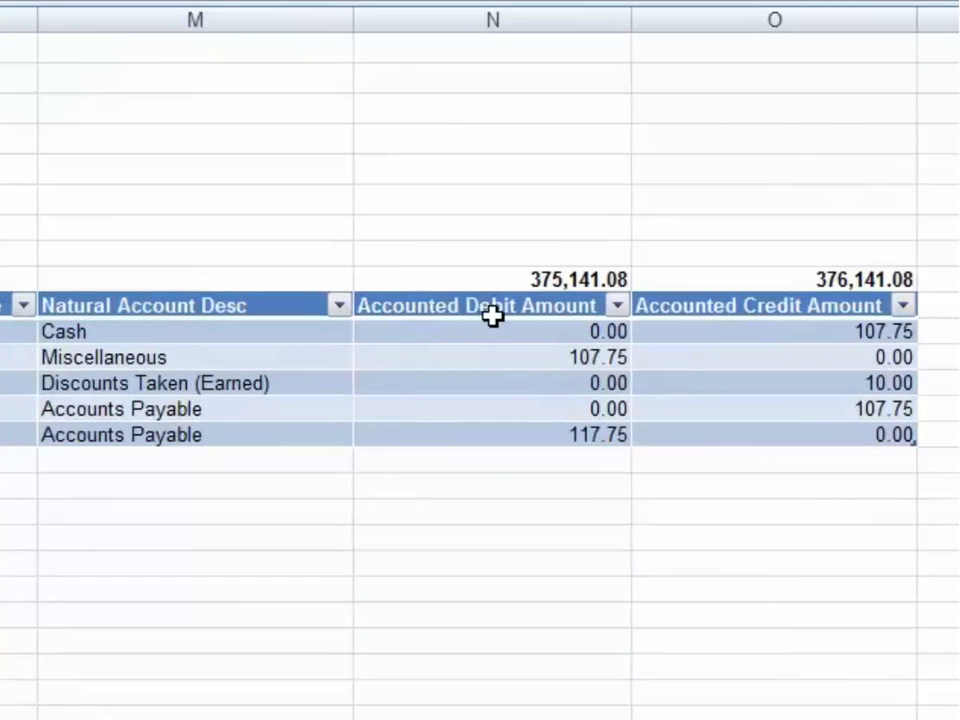
drag(484, 328, 490, 436)
drag(750, 328, 754, 433)
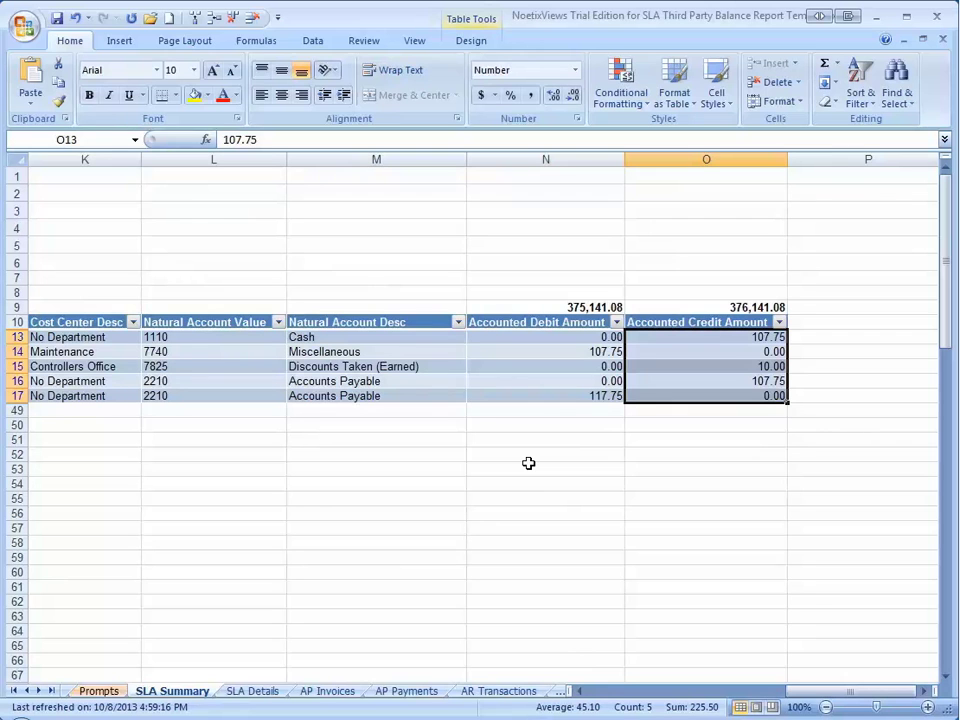
Step: Review the supplier data on the AP Invoices, AP Payments and SLA Details sheets, ending on the SLA Summary sheet
click(328, 691)
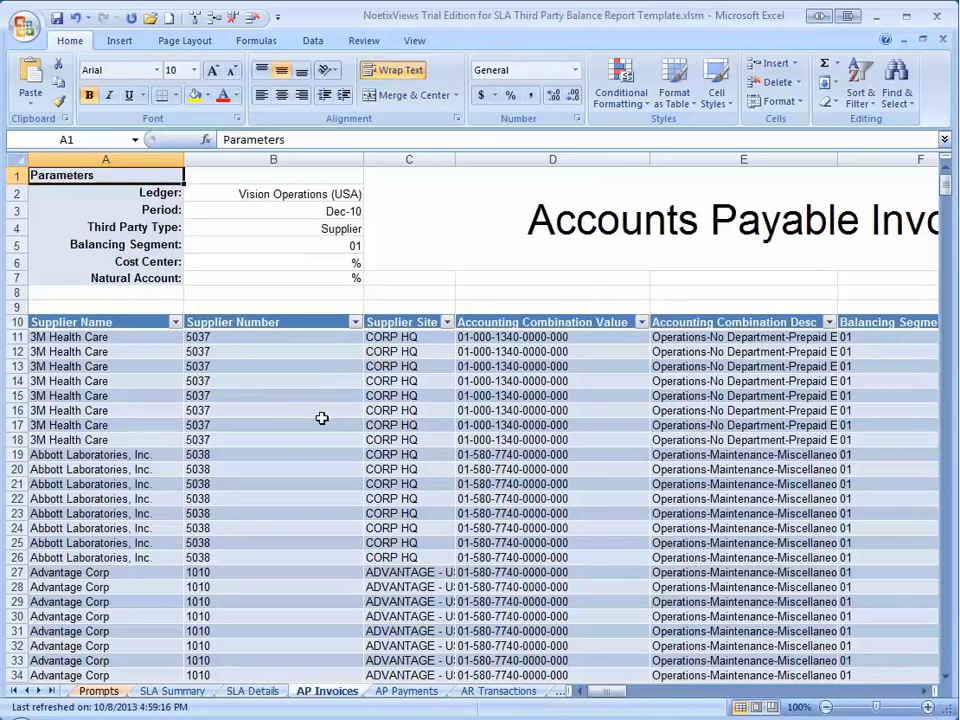
click(408, 691)
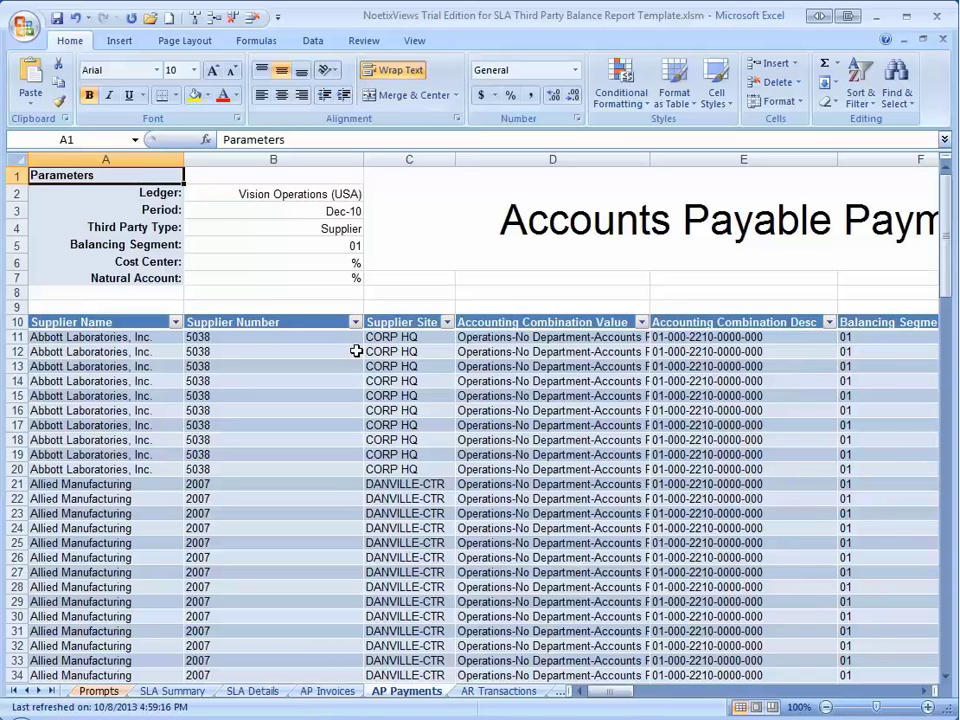
click(254, 692)
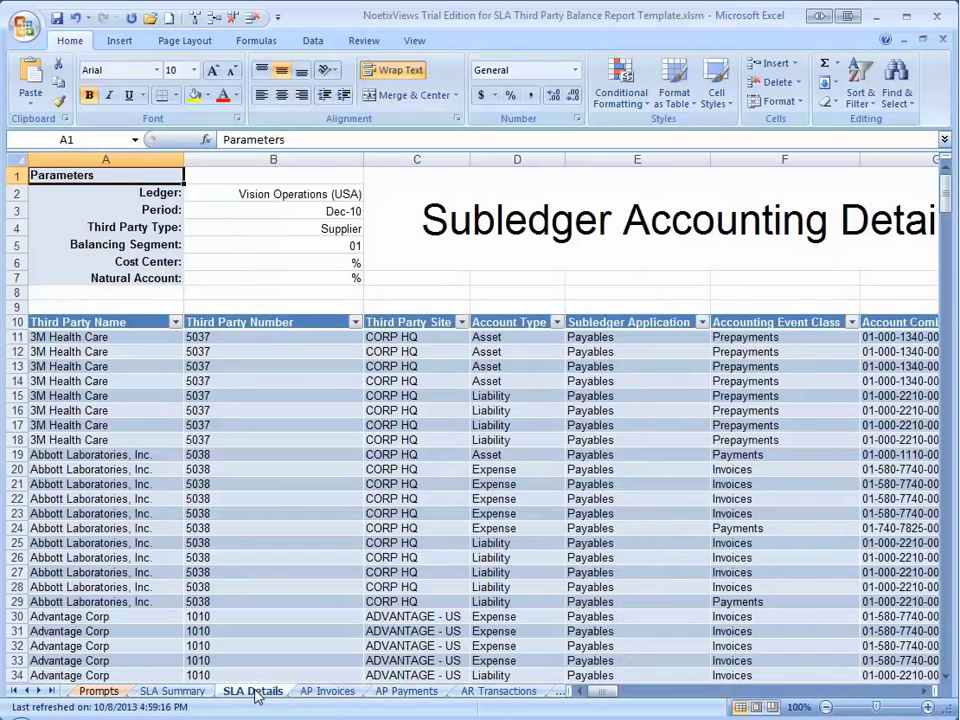
click(186, 693)
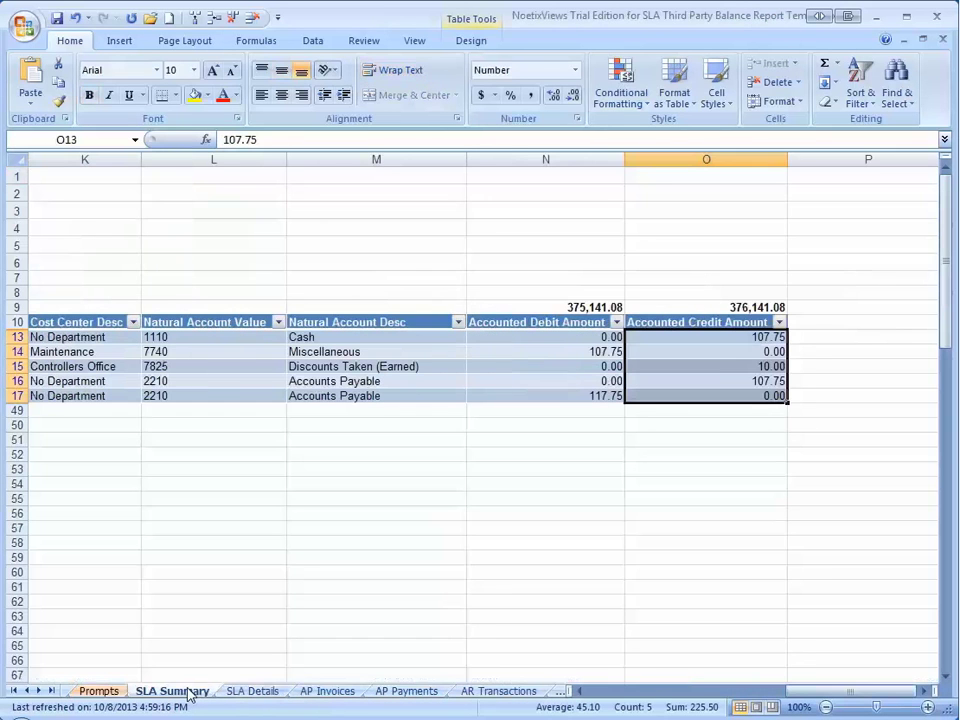